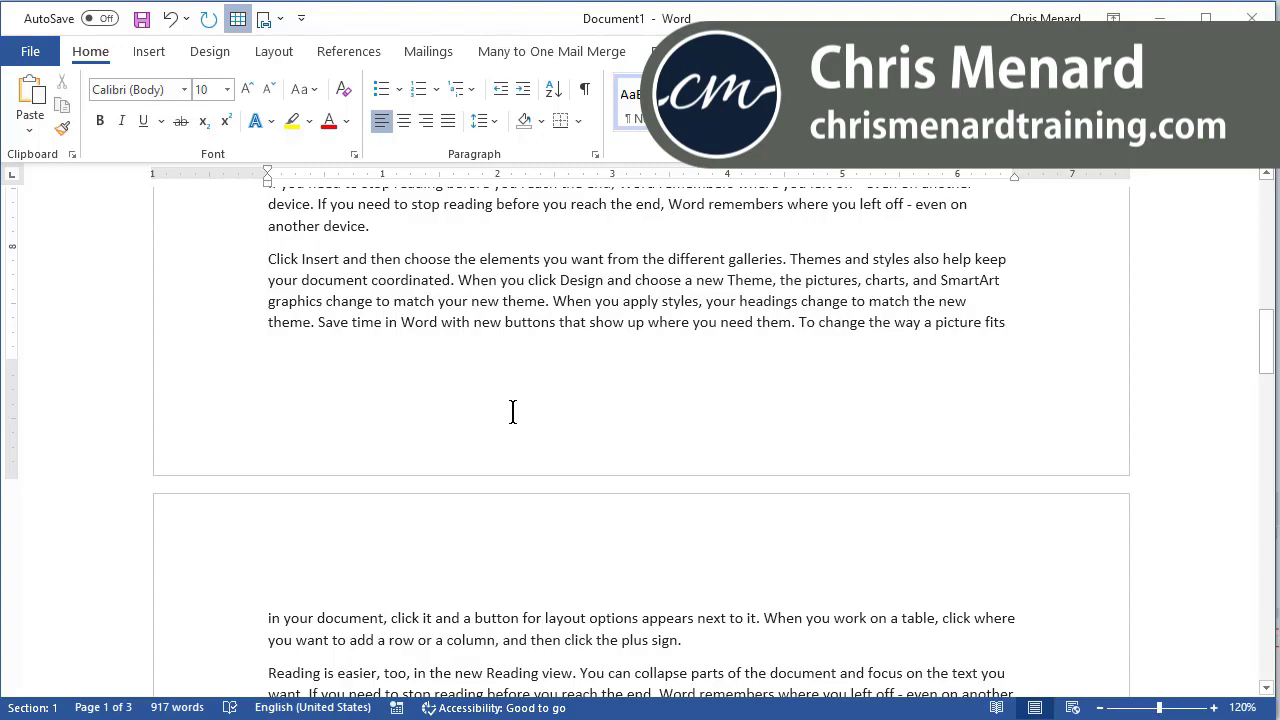
Scroll the Word document down to the page break where the 'Click Insert' paragraph splits
{"action": "scroll", "coordinate": [543, 381], "scroll_direction": "up", "scroll_amount": 8}
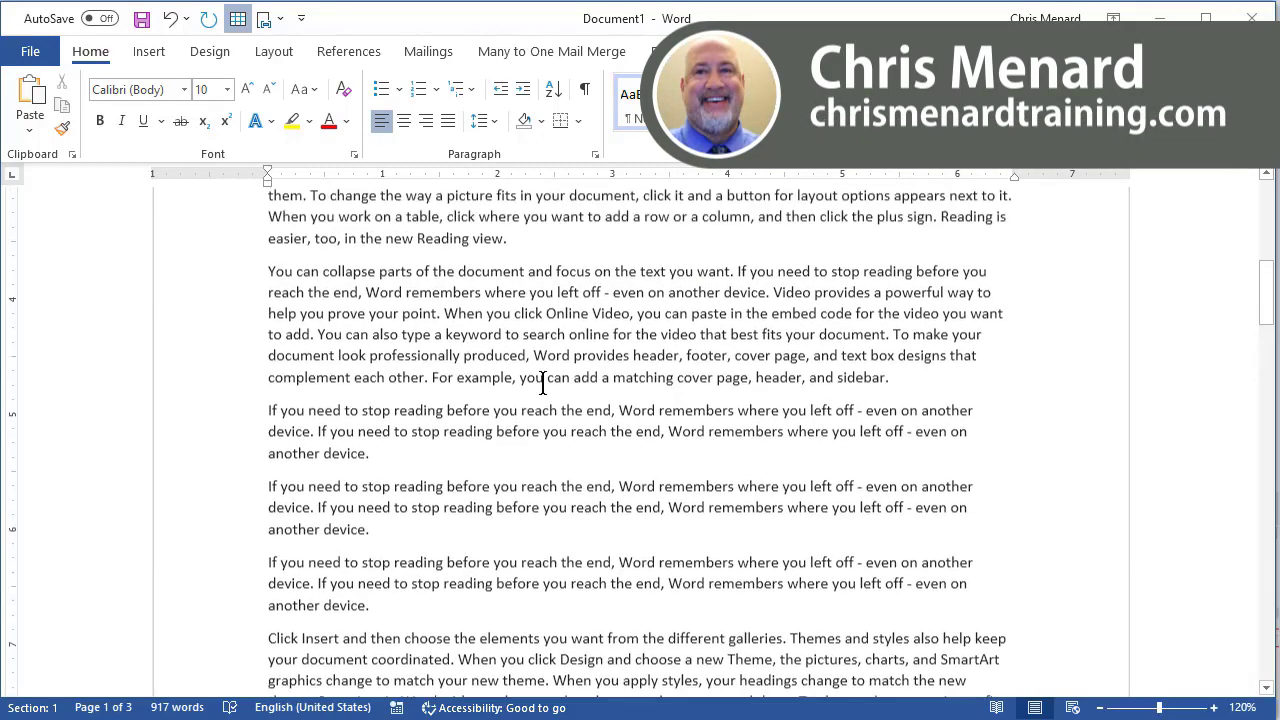
{"action": "scroll", "coordinate": [543, 381], "scroll_direction": "up", "scroll_amount": 5}
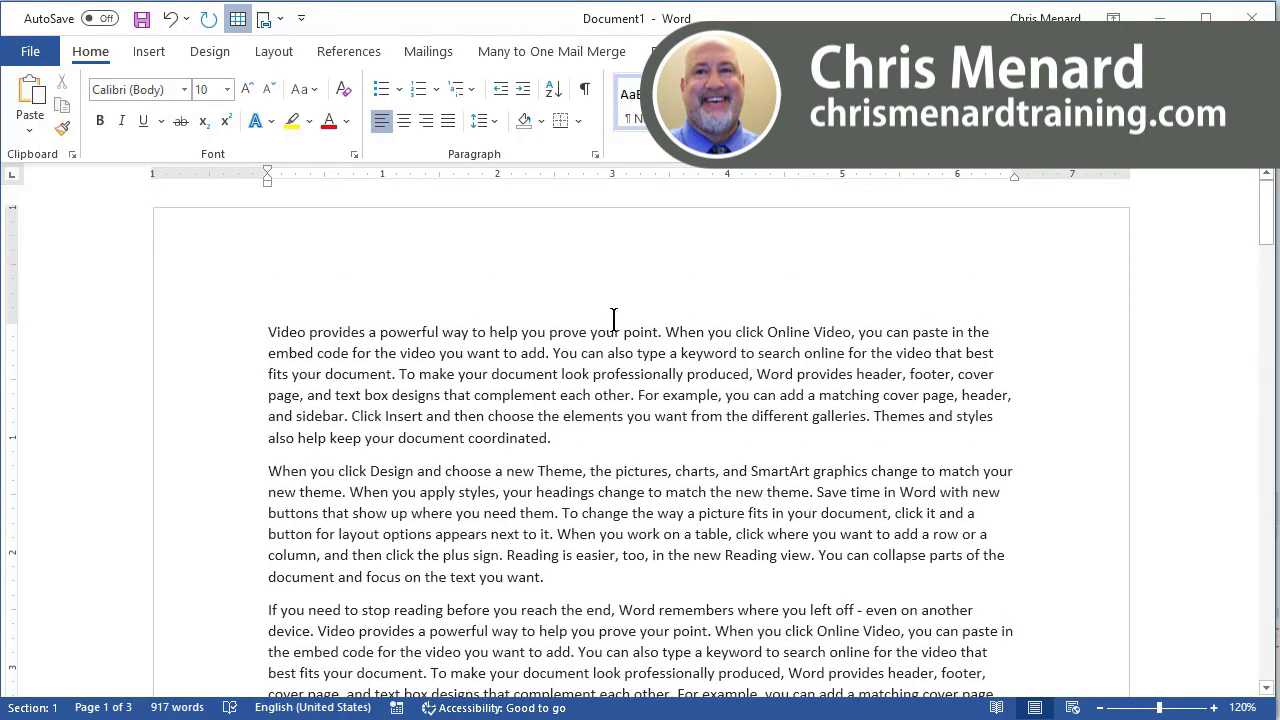
{"action": "scroll", "coordinate": [614, 318], "scroll_direction": "down", "scroll_amount": 6}
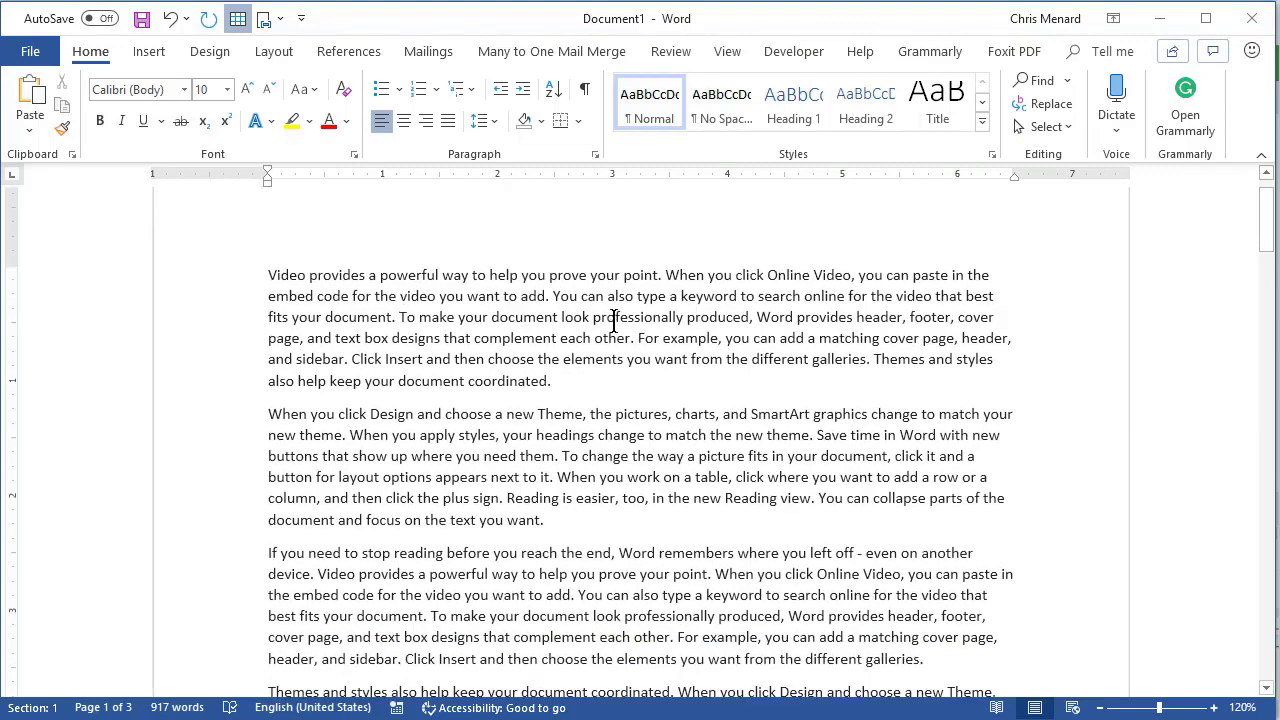
{"action": "scroll", "coordinate": [620, 345], "scroll_direction": "down", "scroll_amount": 10}
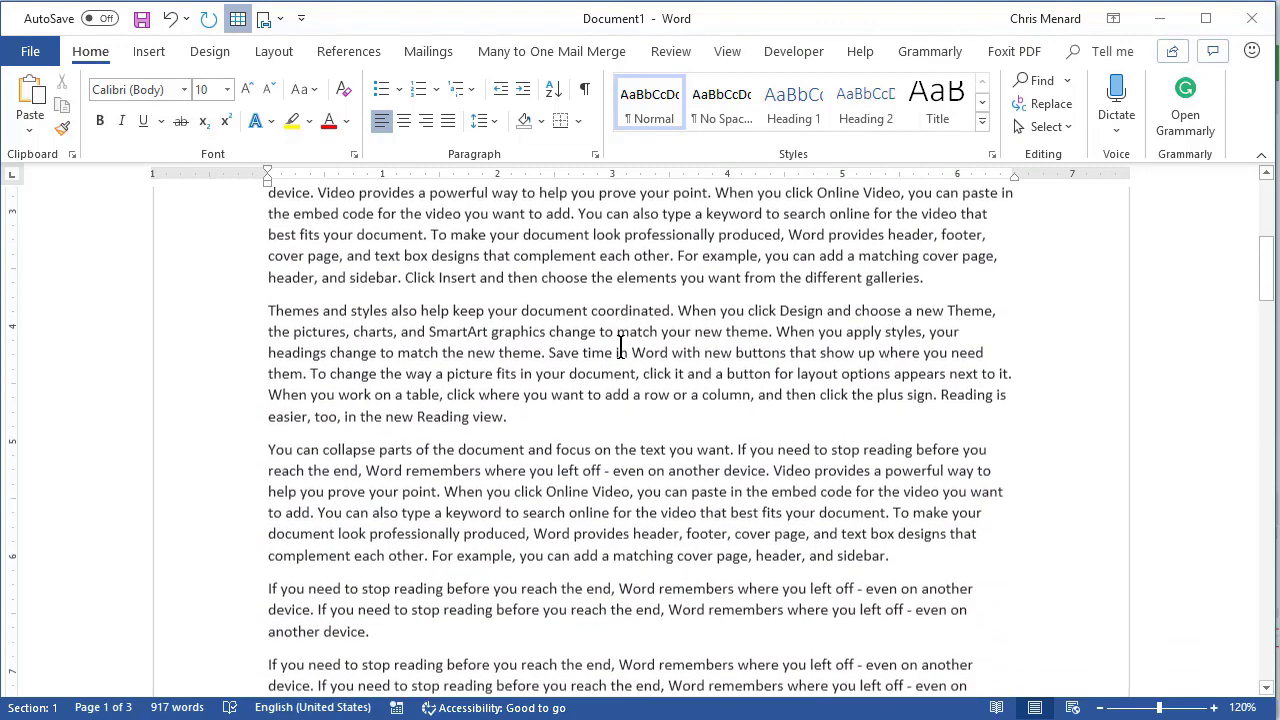
{"action": "scroll", "coordinate": [628, 360], "scroll_direction": "down", "scroll_amount": 2}
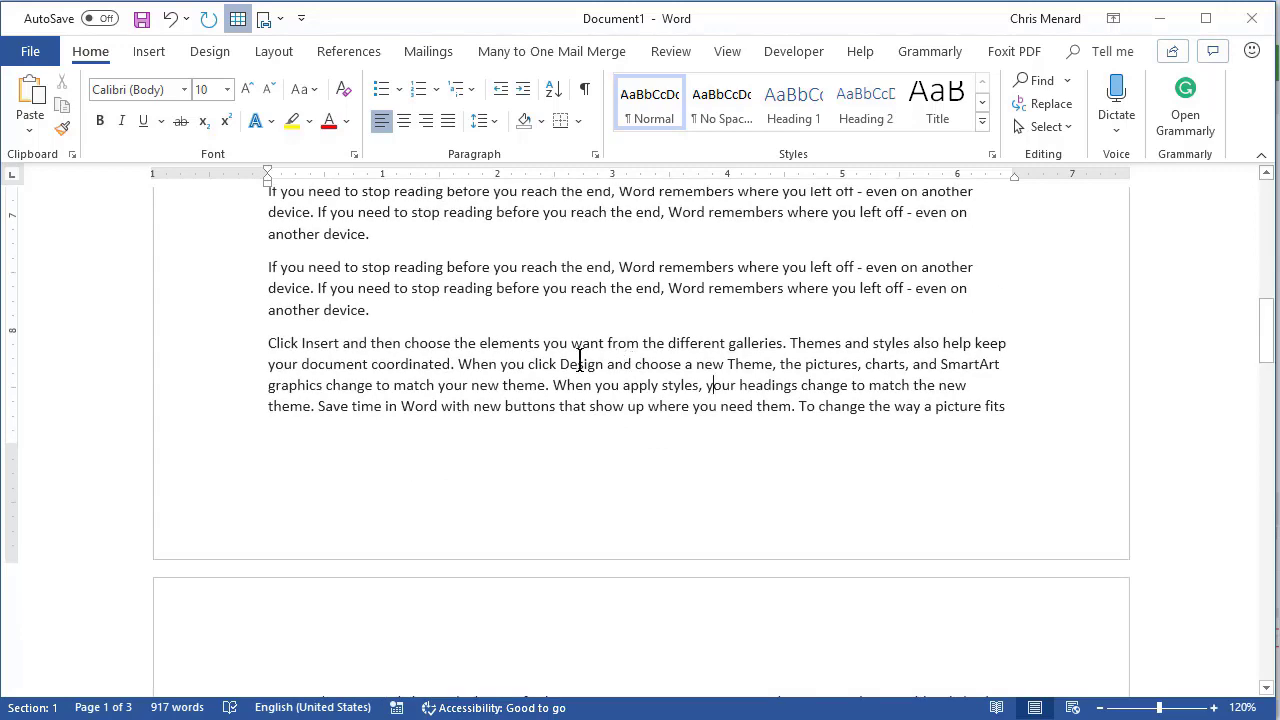
{"action": "scroll", "coordinate": [577, 358], "scroll_direction": "down", "scroll_amount": 1}
{"action": "scroll", "coordinate": [577, 358], "scroll_direction": "down", "scroll_amount": 1}
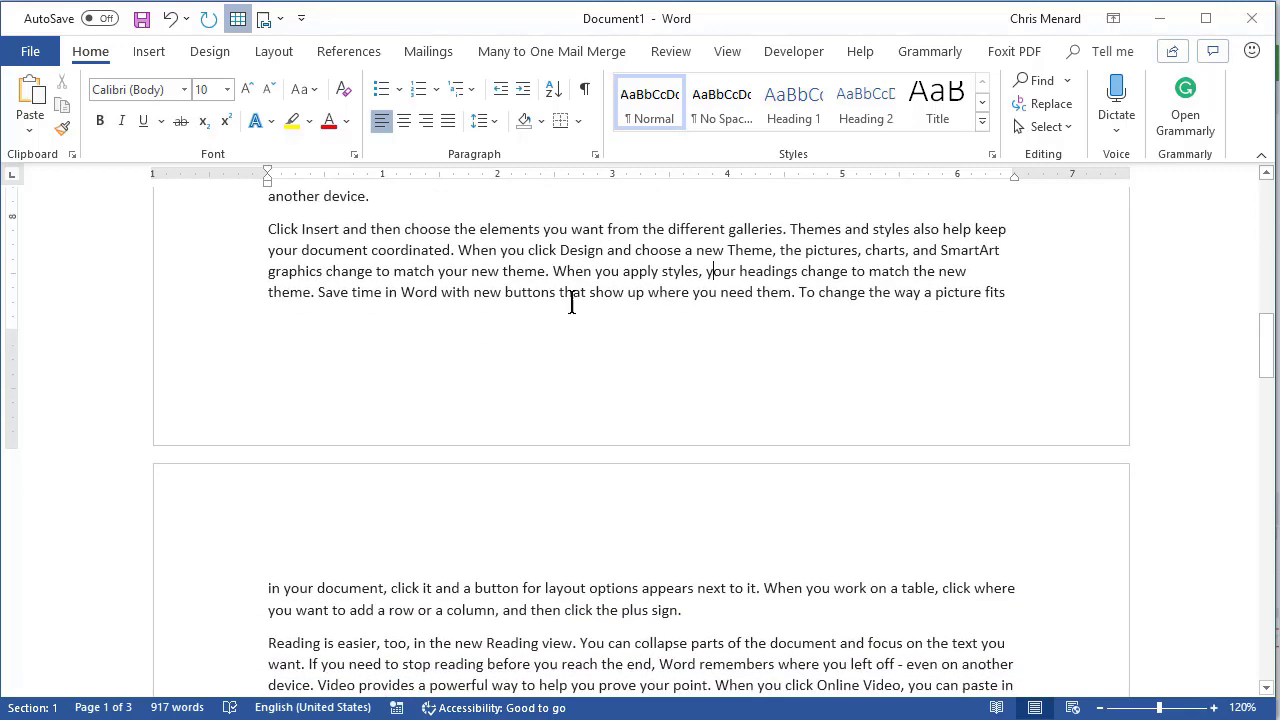
{"action": "triple_click", "coordinate": [476, 250]}
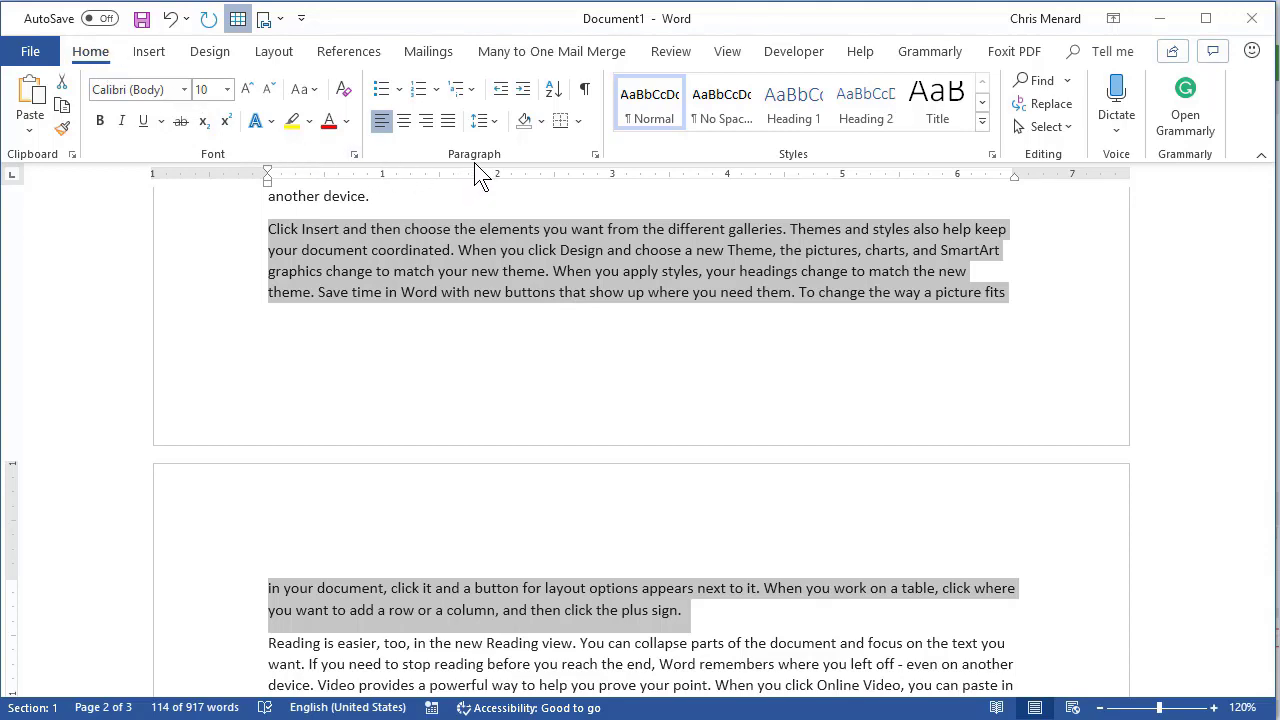
Turn on Keep lines together in the Paragraph dialog's Line and Page Breaks settings and apply it
{"action": "left_click", "coordinate": [595, 156]}
{"action": "left_click_drag", "start_coordinate": [658, 201], "coordinate": [547, 76]}
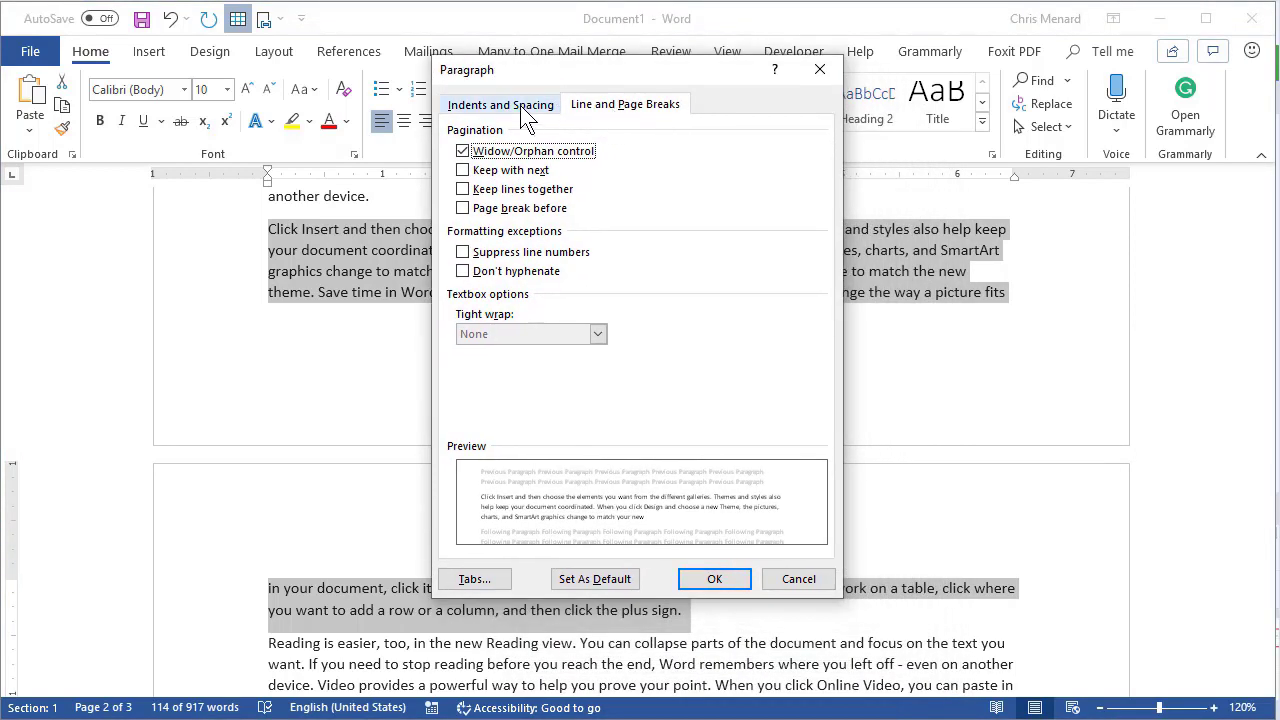
{"action": "left_click", "coordinate": [510, 110]}
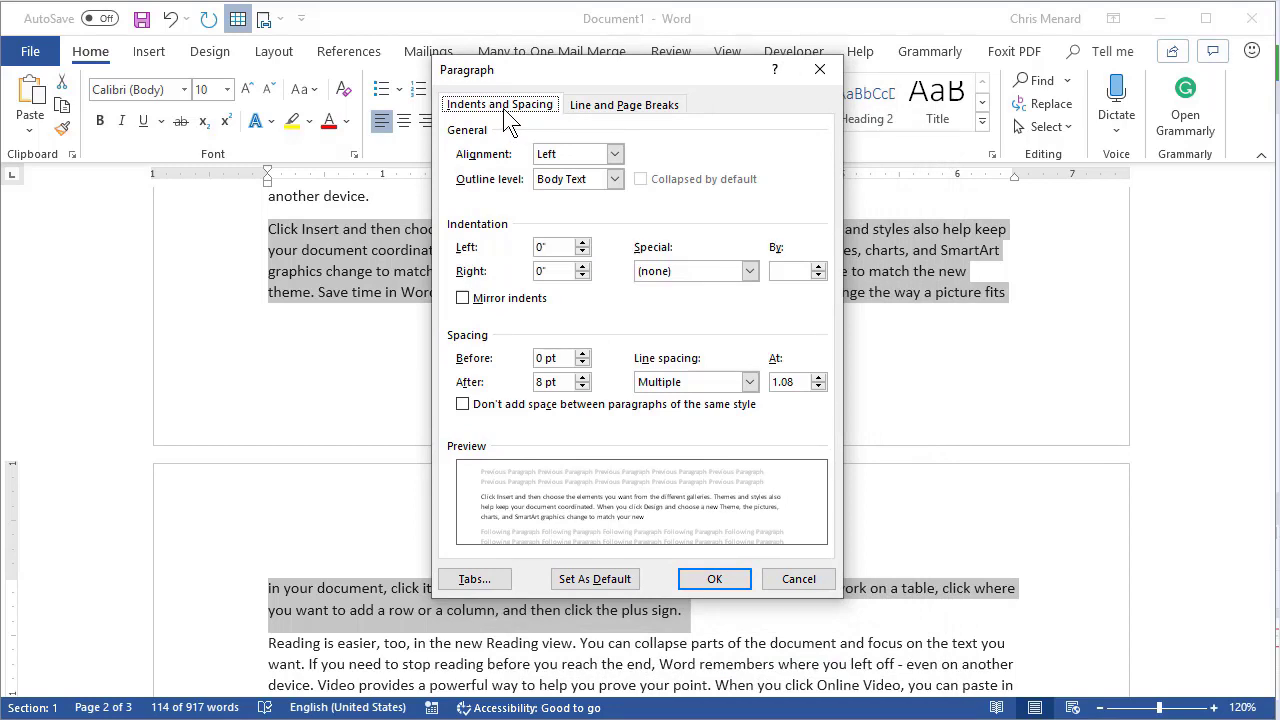
{"action": "left_click", "coordinate": [606, 112]}
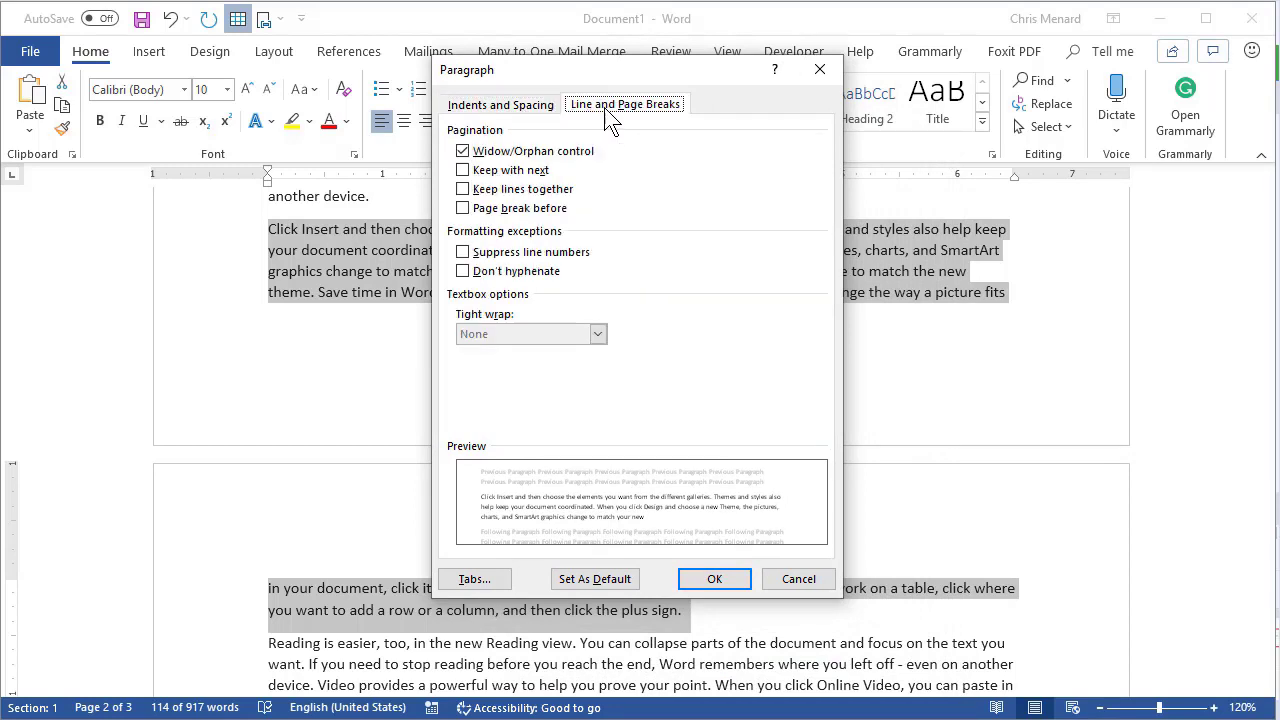
{"action": "left_click", "coordinate": [466, 190]}
{"action": "left_click", "coordinate": [731, 586]}
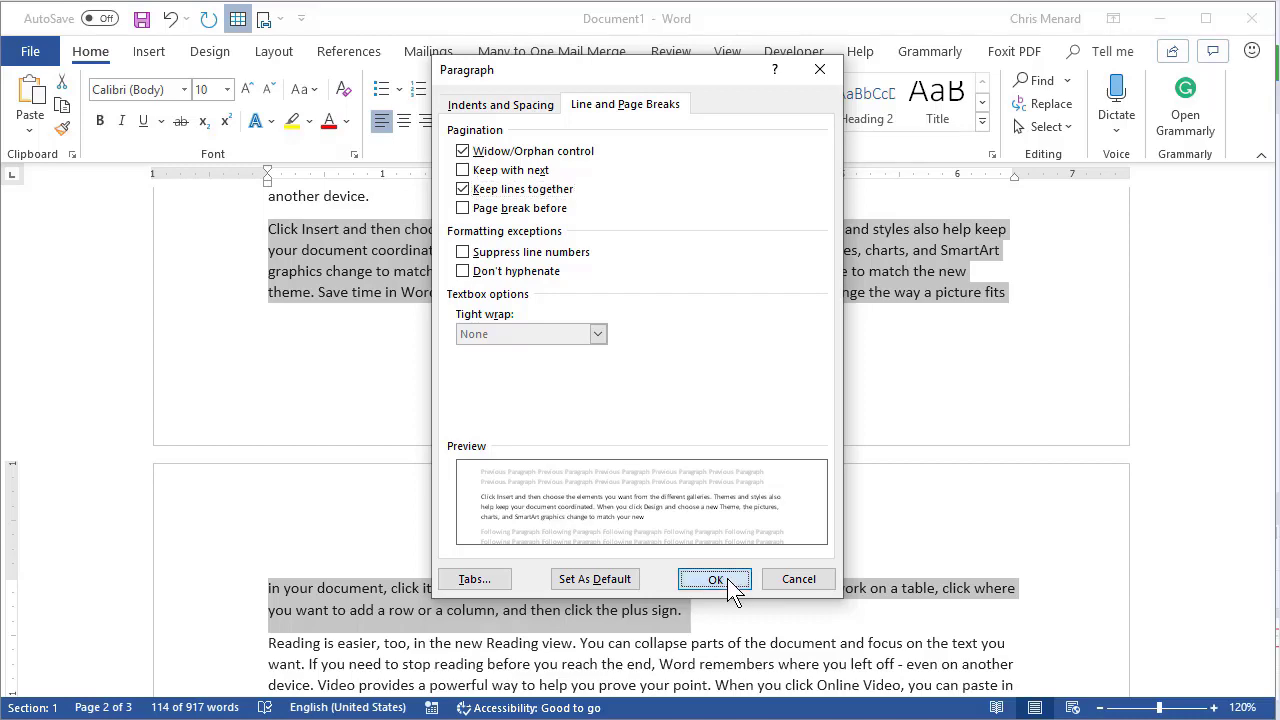
Reopen the Paragraph dialog on Line and Page Breaks, showing Keep lines together checked
{"action": "scroll", "coordinate": [675, 490], "scroll_direction": "down", "scroll_amount": 2}
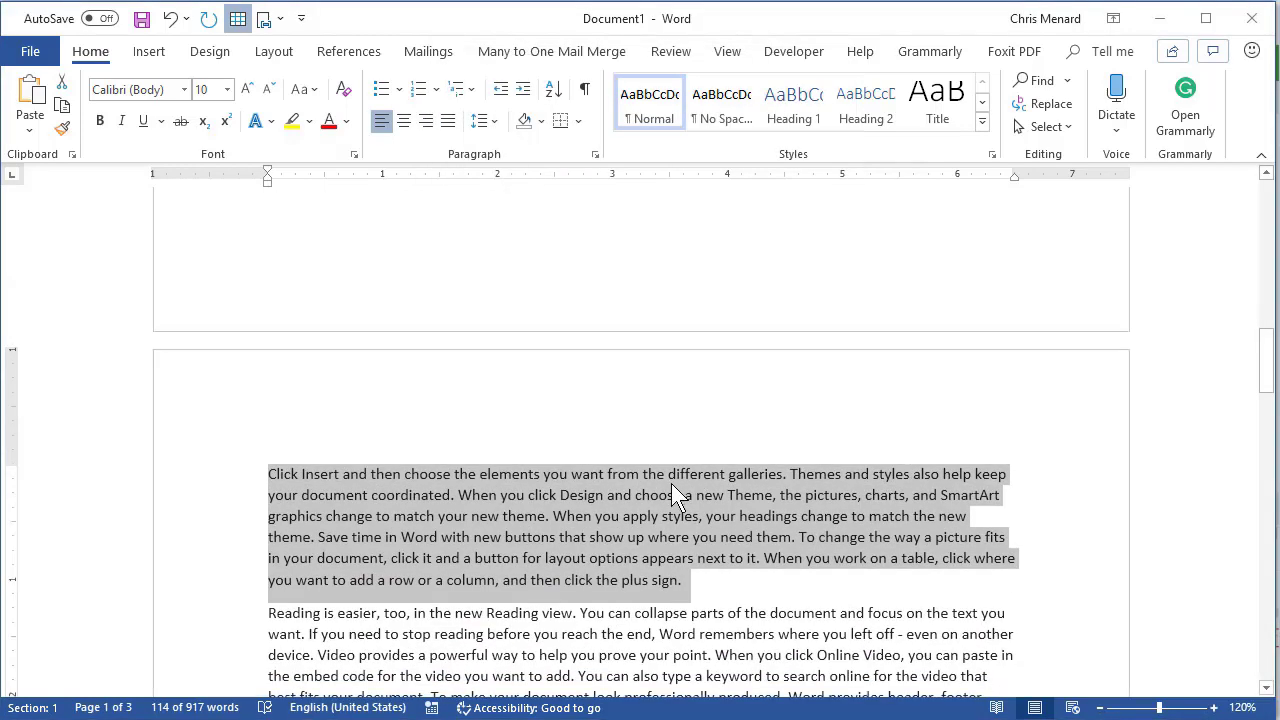
{"action": "scroll", "coordinate": [660, 498], "scroll_direction": "down", "scroll_amount": 1}
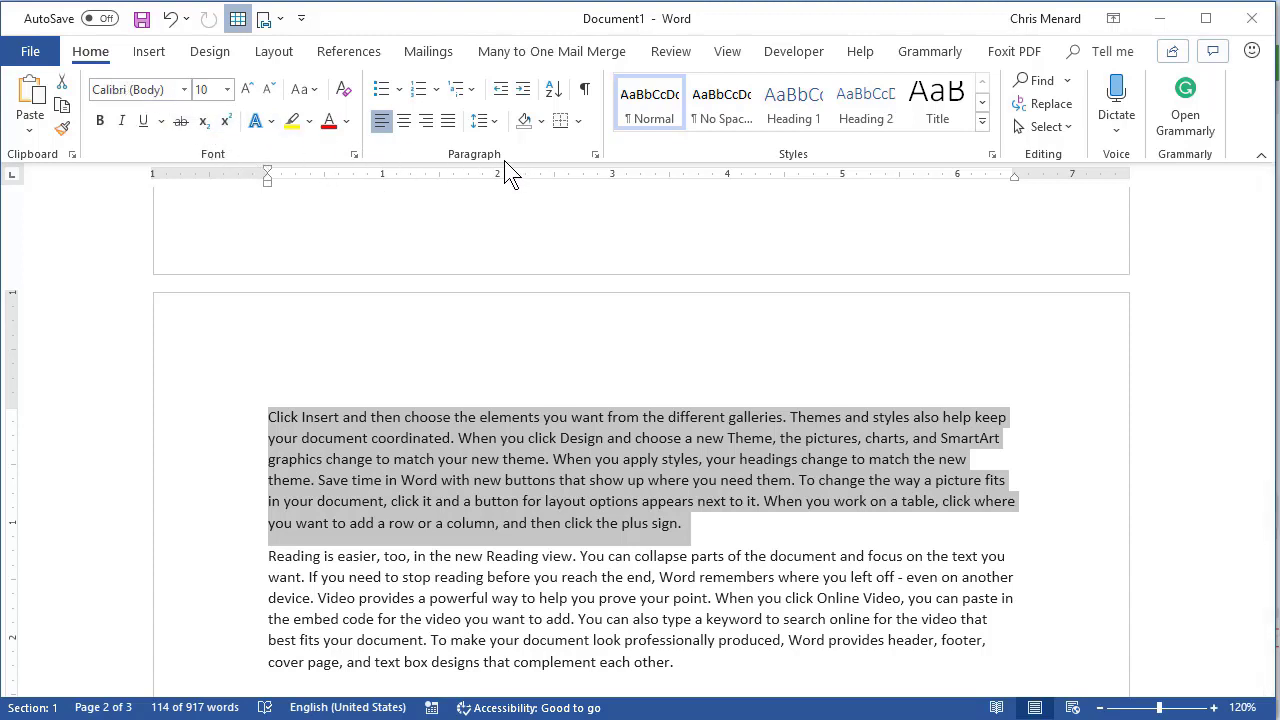
{"action": "left_click", "coordinate": [595, 156]}
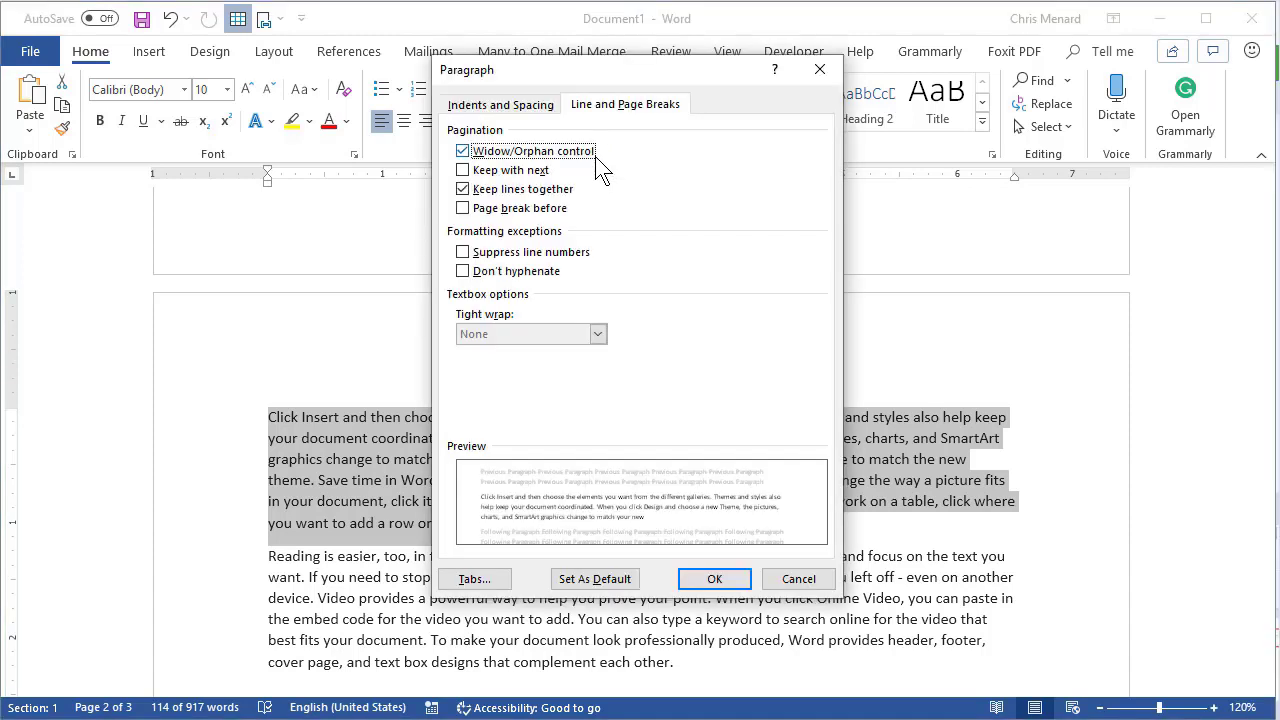
{"action": "left_click", "coordinate": [510, 106]}
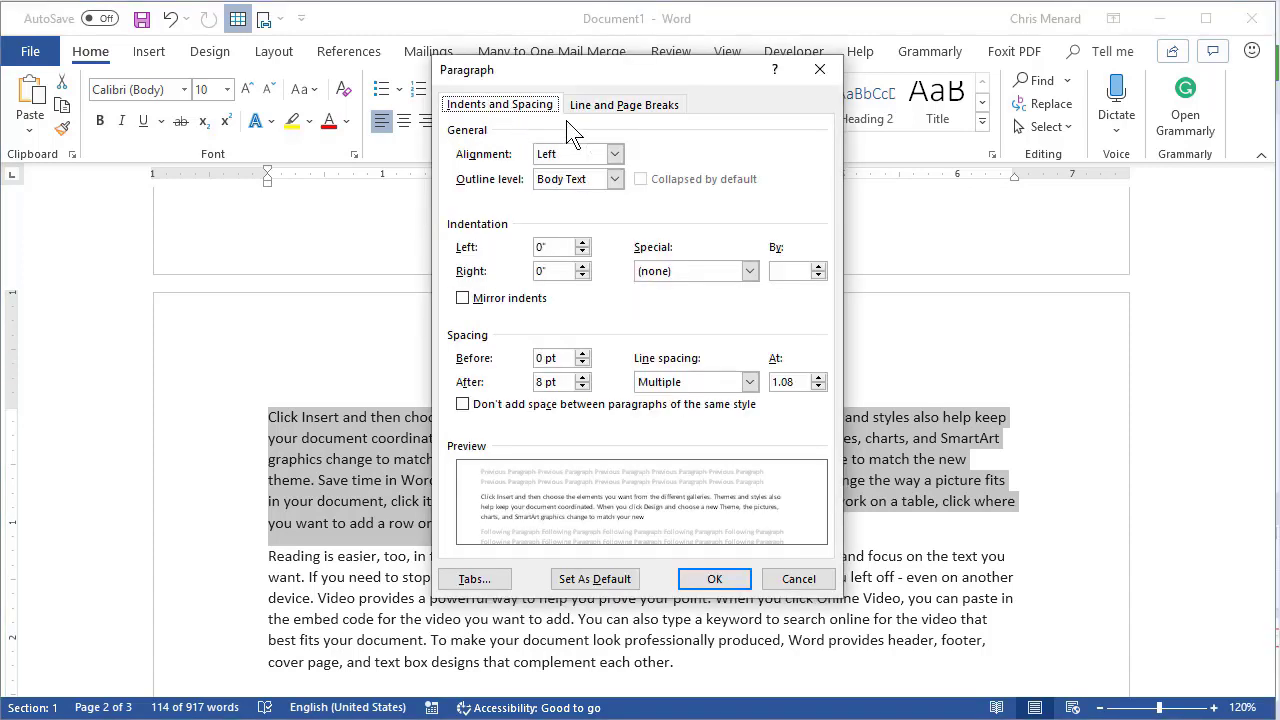
{"action": "left_click", "coordinate": [622, 112]}
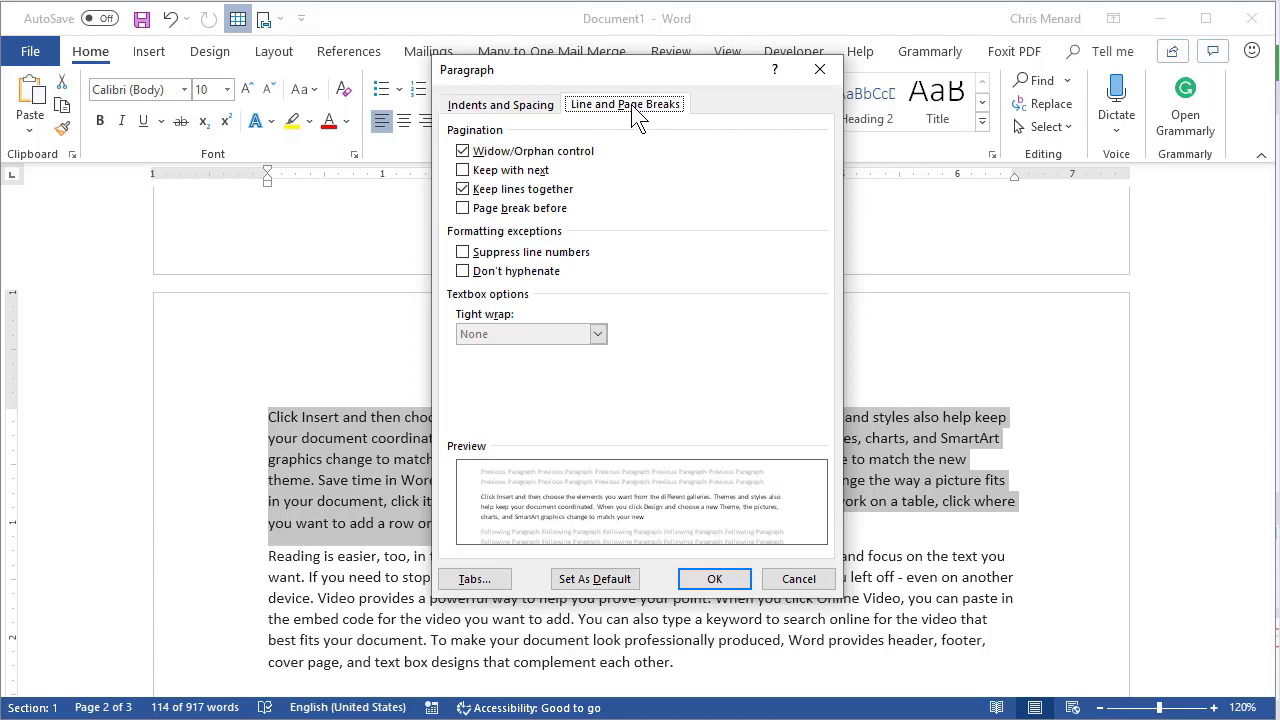
Capture the Word window with the Paragraph dialog into Snagit Editor using Print Screen
{"action": "left_click_drag", "start_coordinate": [592, 73], "coordinate": [806, 178]}
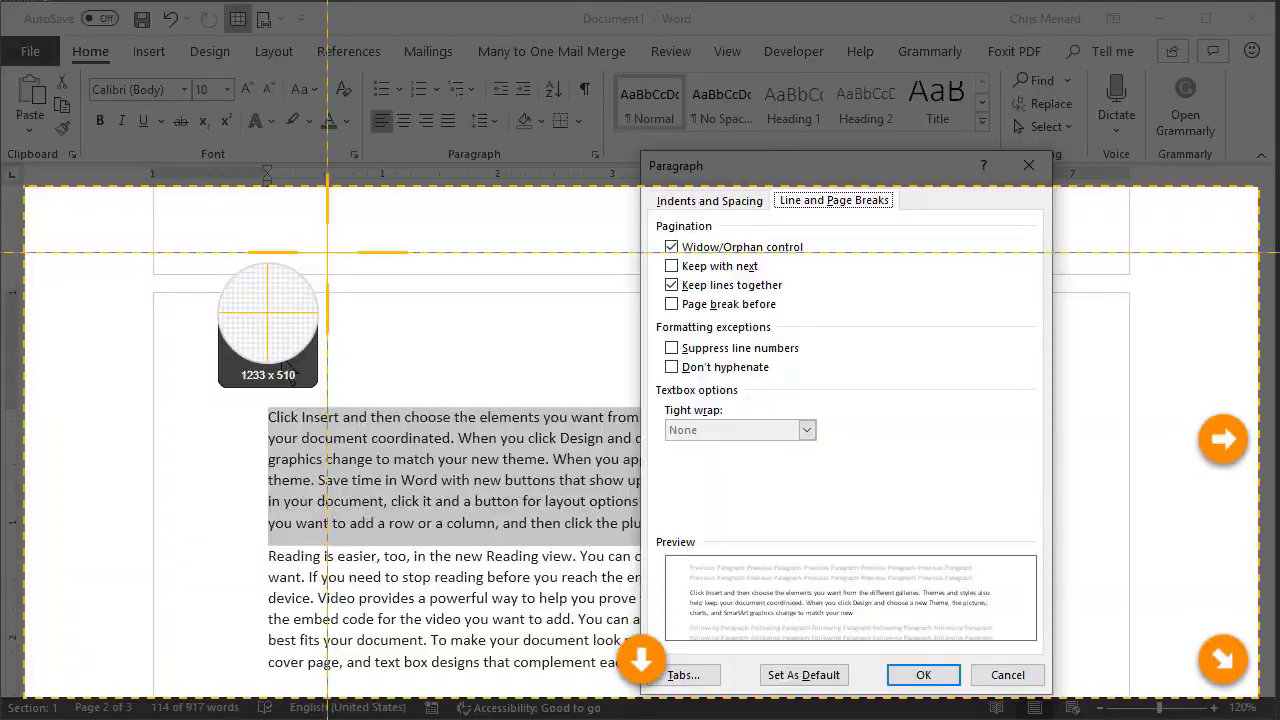
{"action": "key", "text": "Escape"}
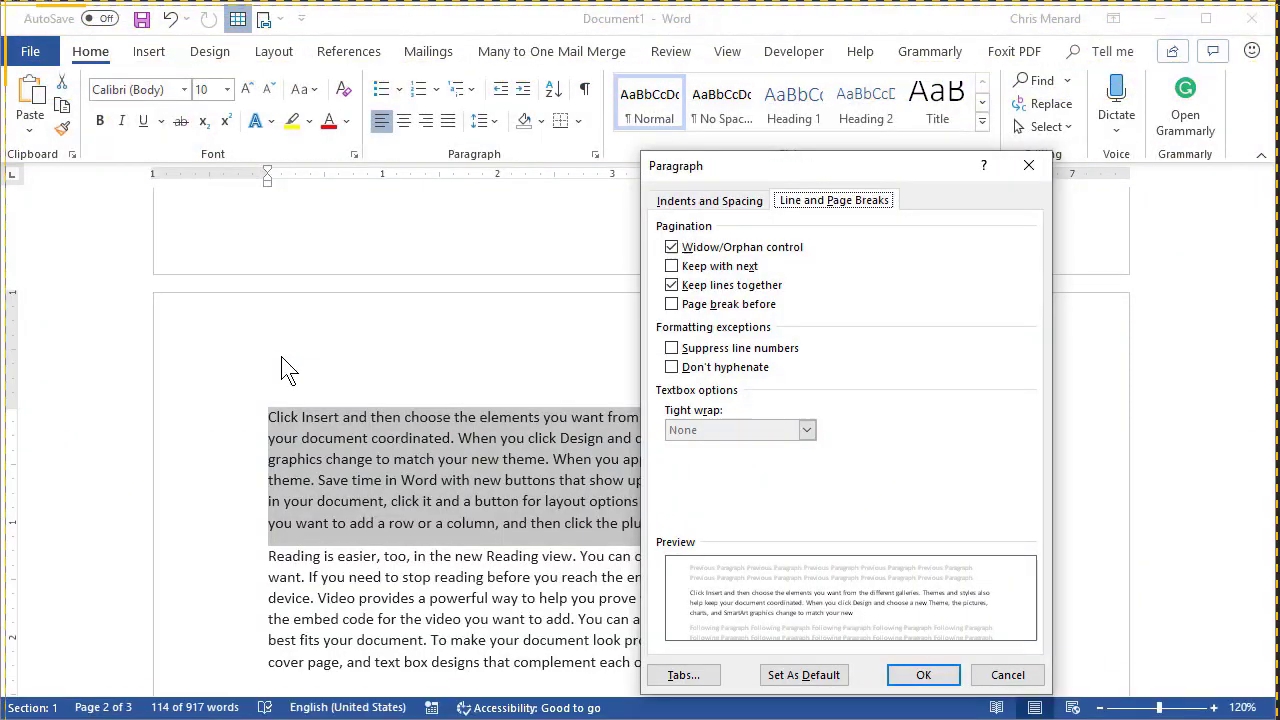
{"action": "key", "text": "Print"}
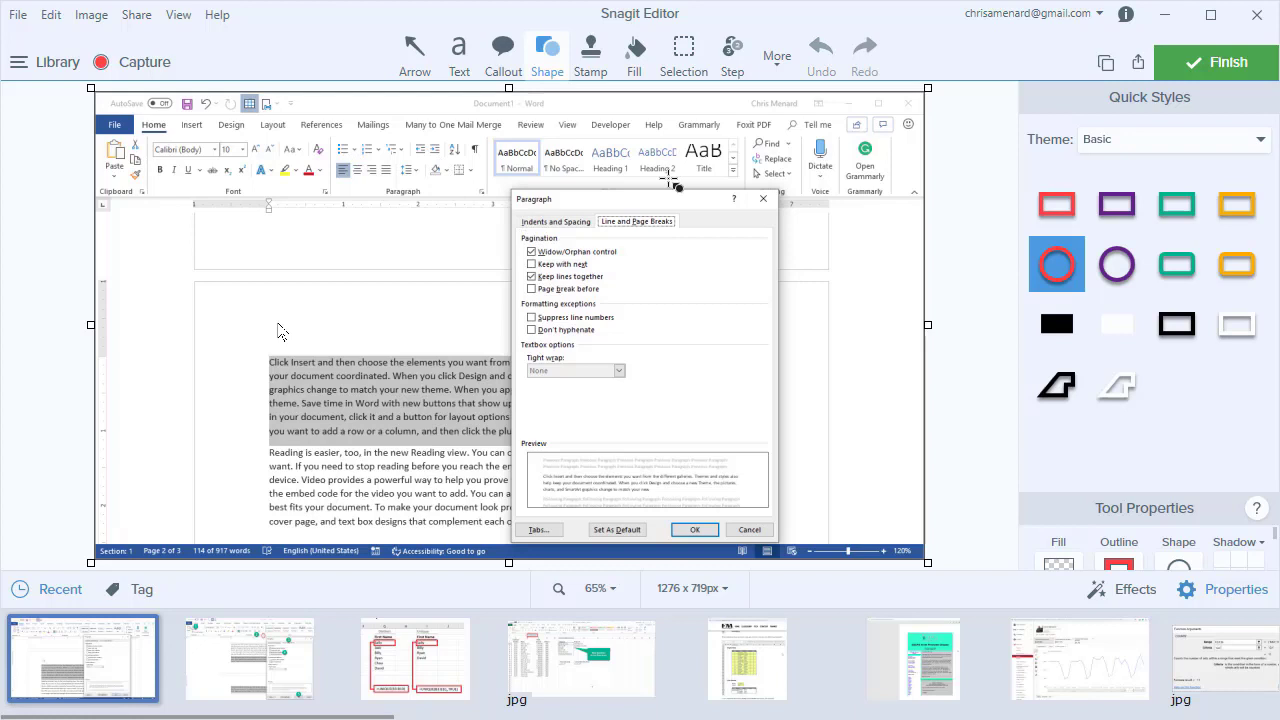
Select the Step tool from Snagit's More tools list
{"action": "left_click", "coordinate": [779, 62]}
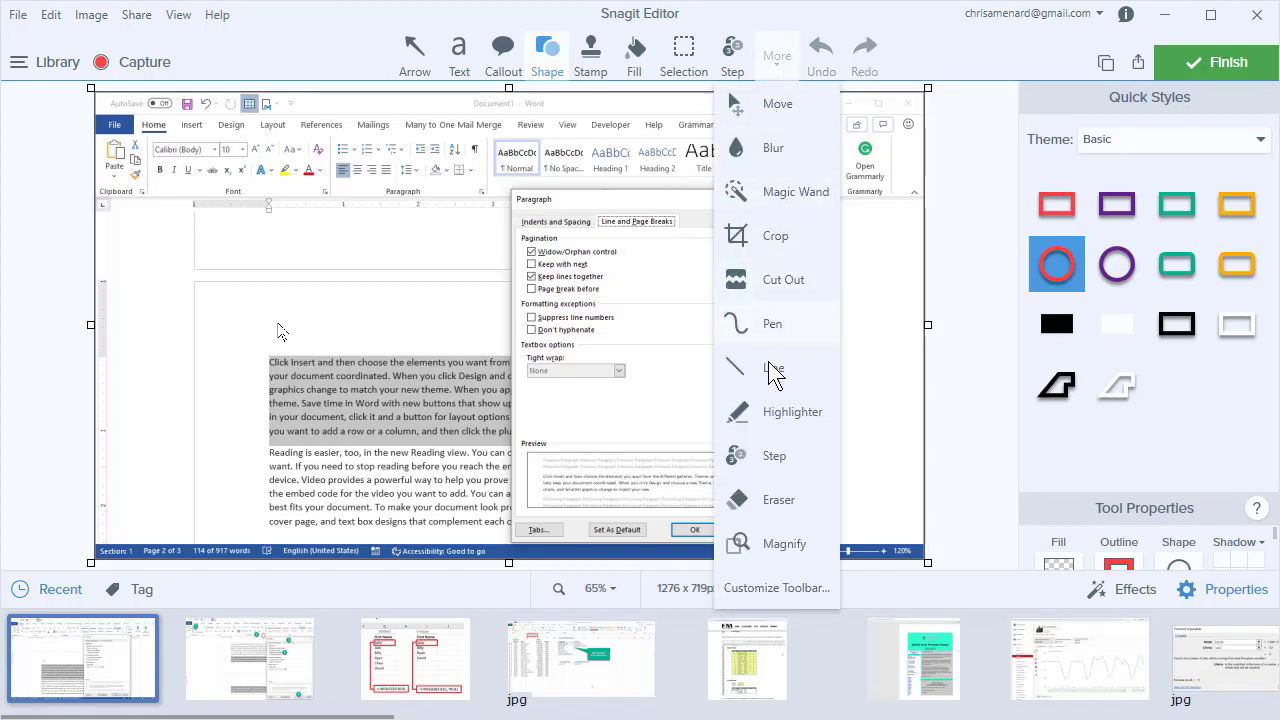
{"action": "left_click", "coordinate": [770, 460]}
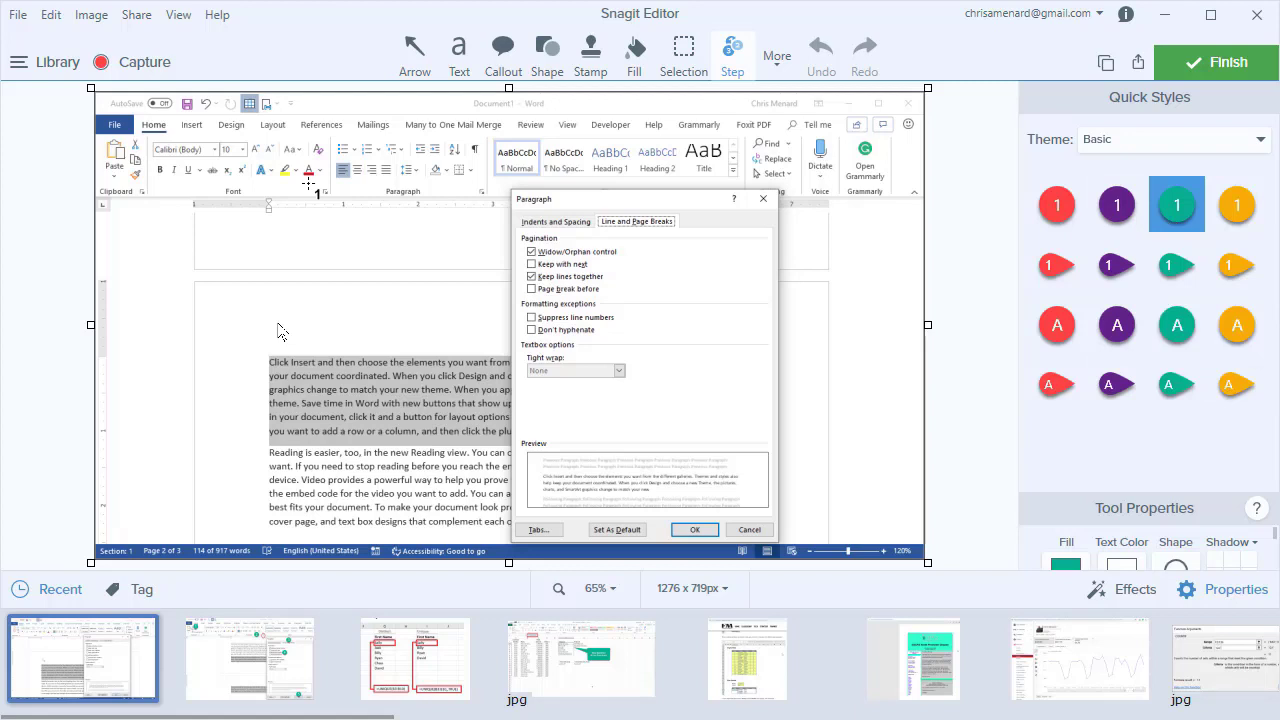
Place markers 1–5 at Home, the Paragraph group, Line and Page Breaks, Keep lines together and OK
{"action": "left_click", "coordinate": [151, 150]}
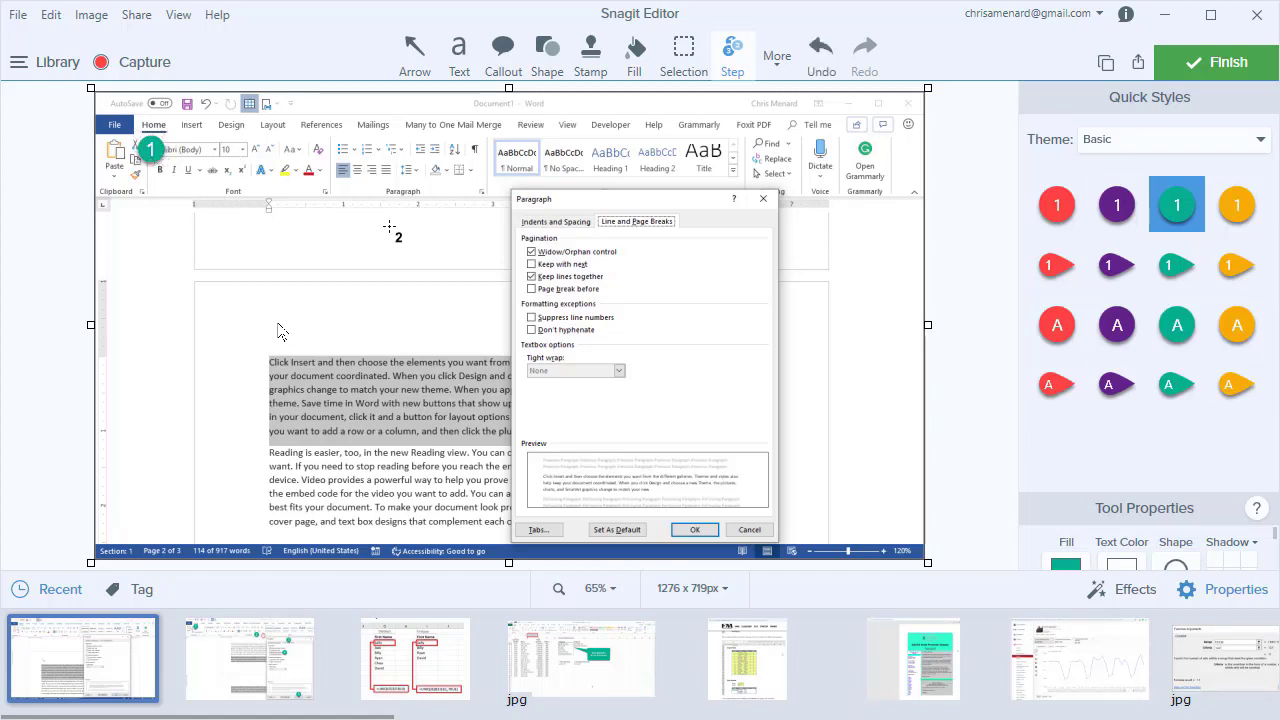
{"action": "left_click", "coordinate": [445, 188]}
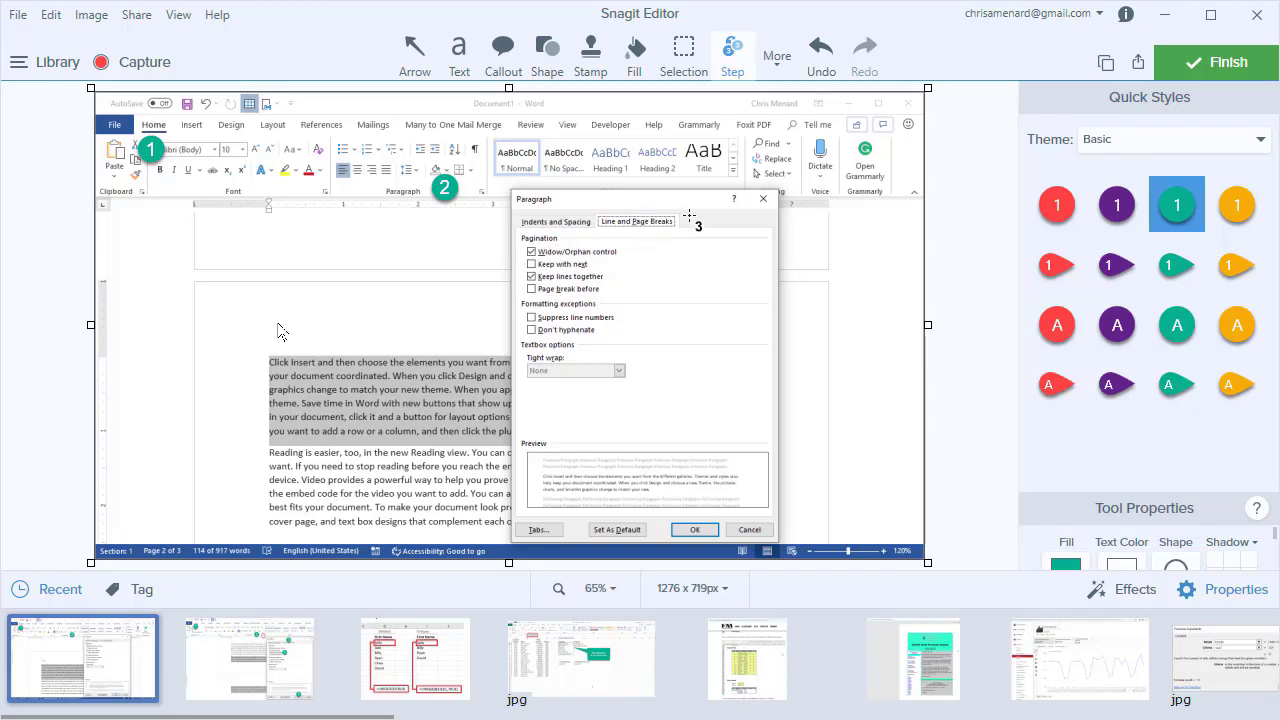
{"action": "left_click", "coordinate": [639, 203]}
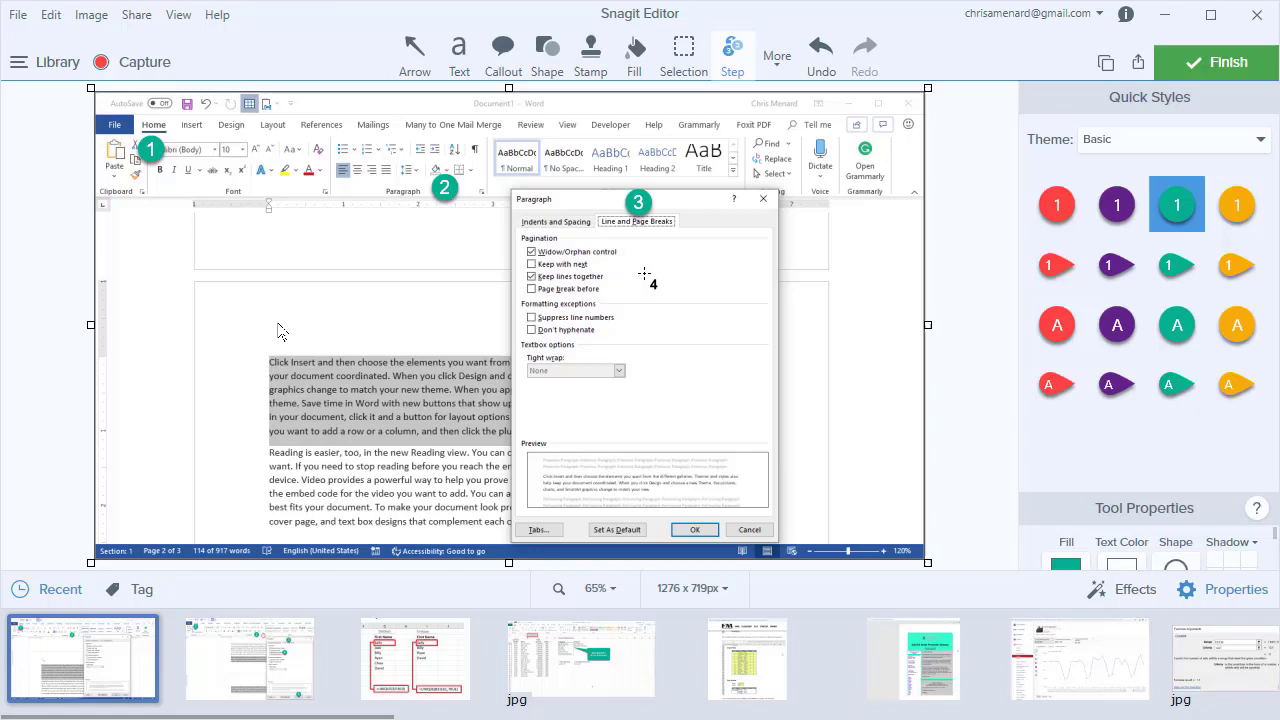
{"action": "left_click", "coordinate": [613, 277]}
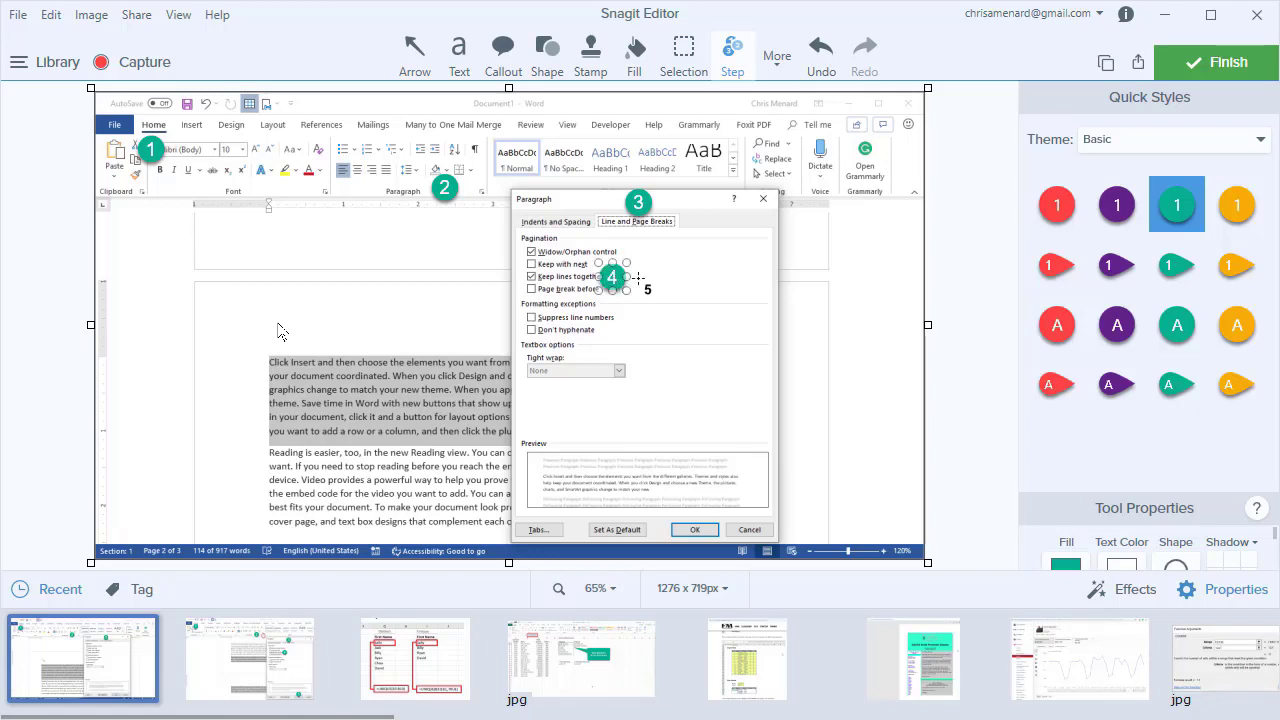
{"action": "left_click", "coordinate": [690, 508]}
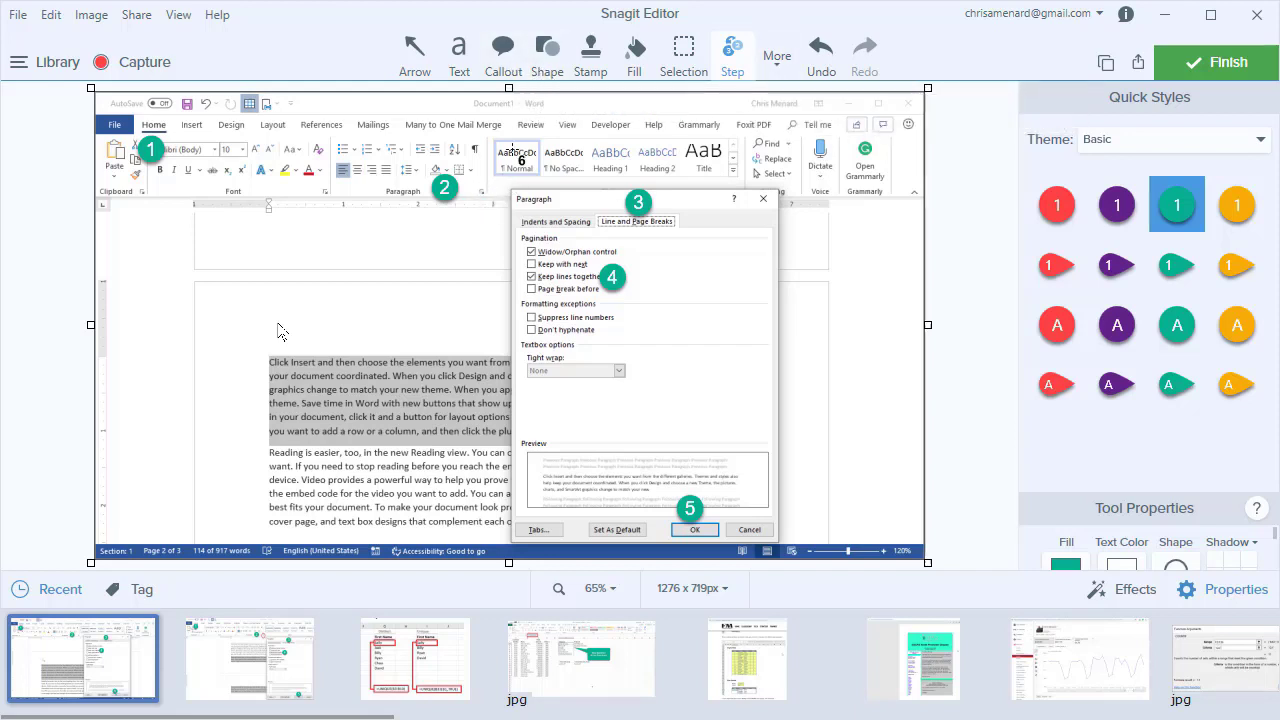
Draw a red circle shape around the Paragraph group's dialog launcher
{"action": "left_click", "coordinate": [550, 72]}
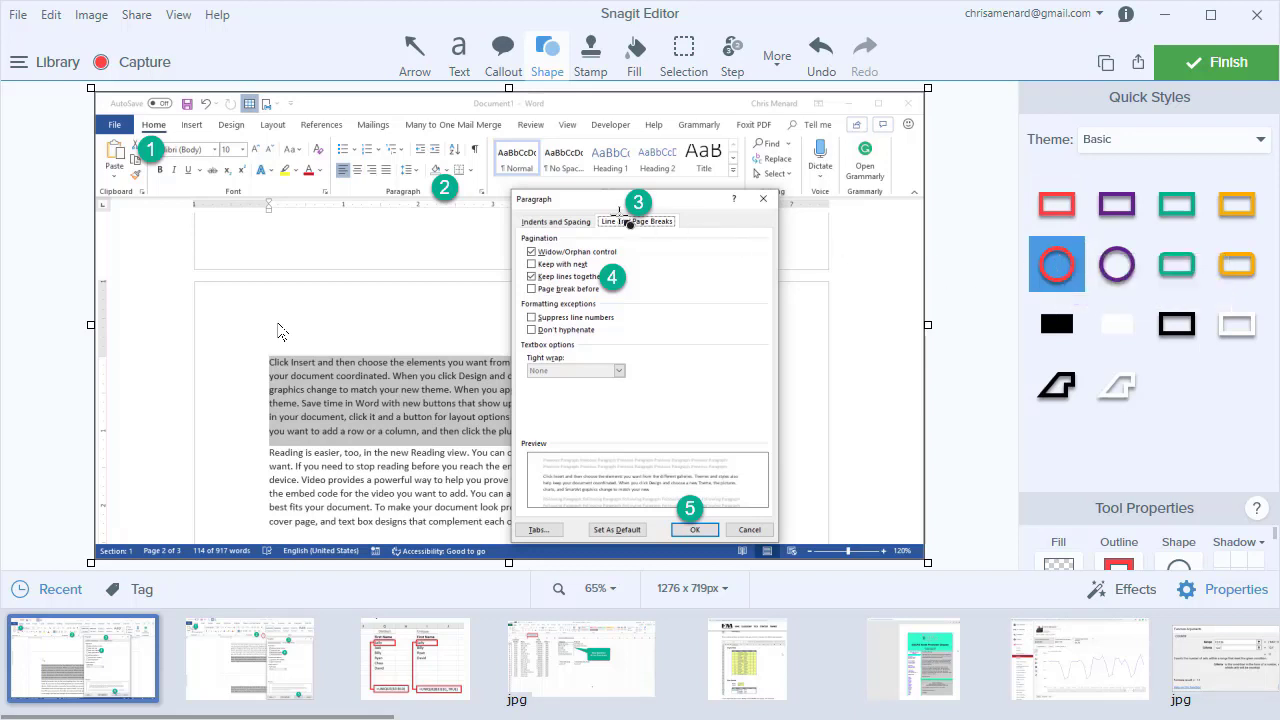
{"action": "left_click_drag", "start_coordinate": [474, 183], "coordinate": [495, 206]}
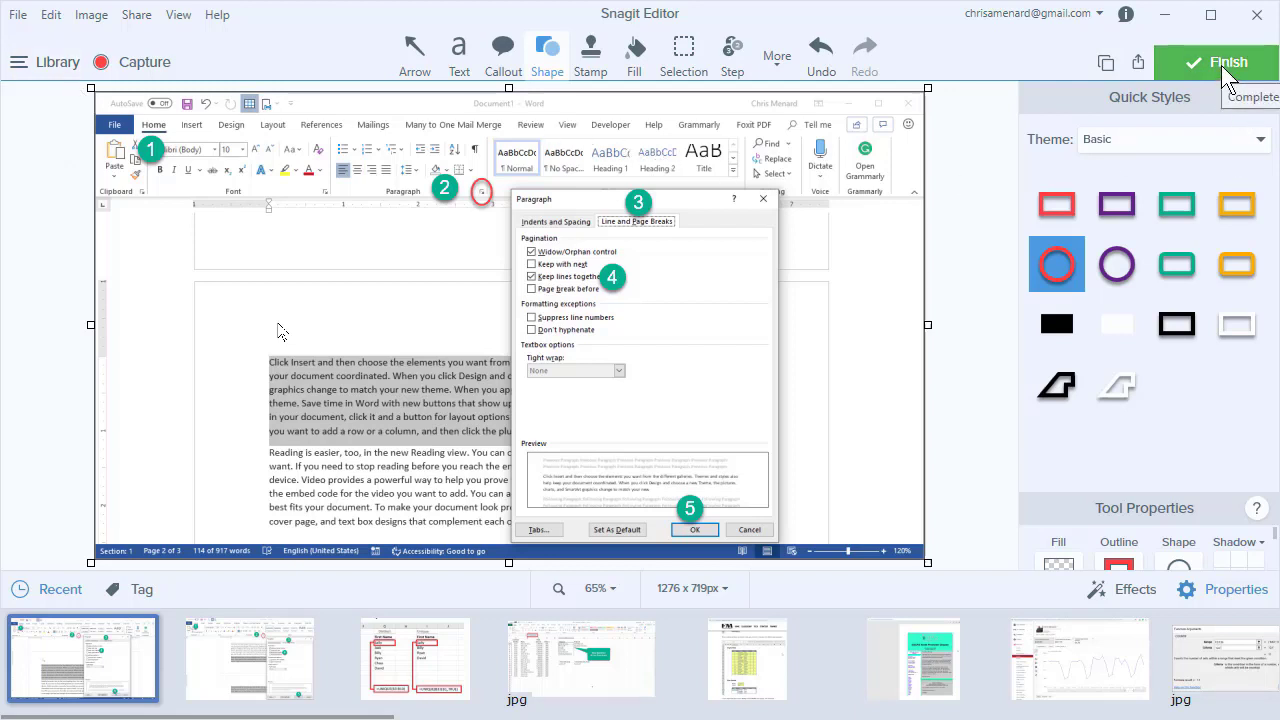
{"action": "left_click", "coordinate": [1137, 66]}
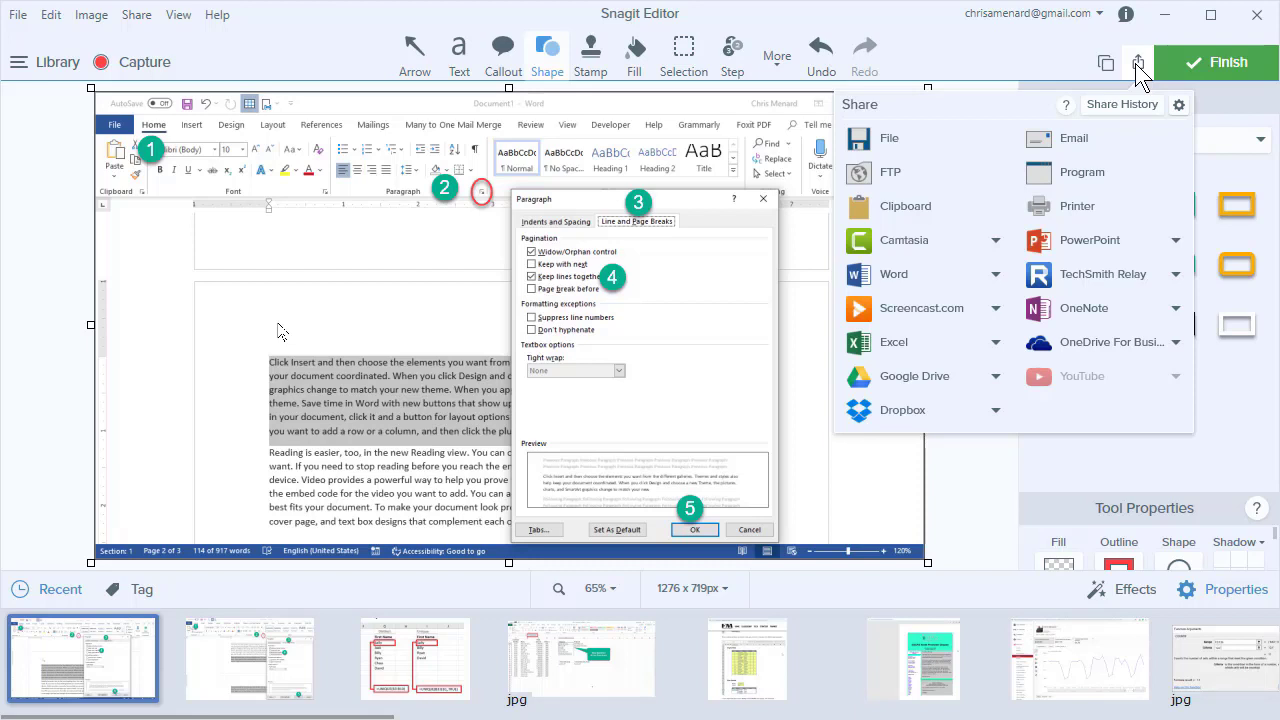
{"action": "left_click", "coordinate": [1072, 40]}
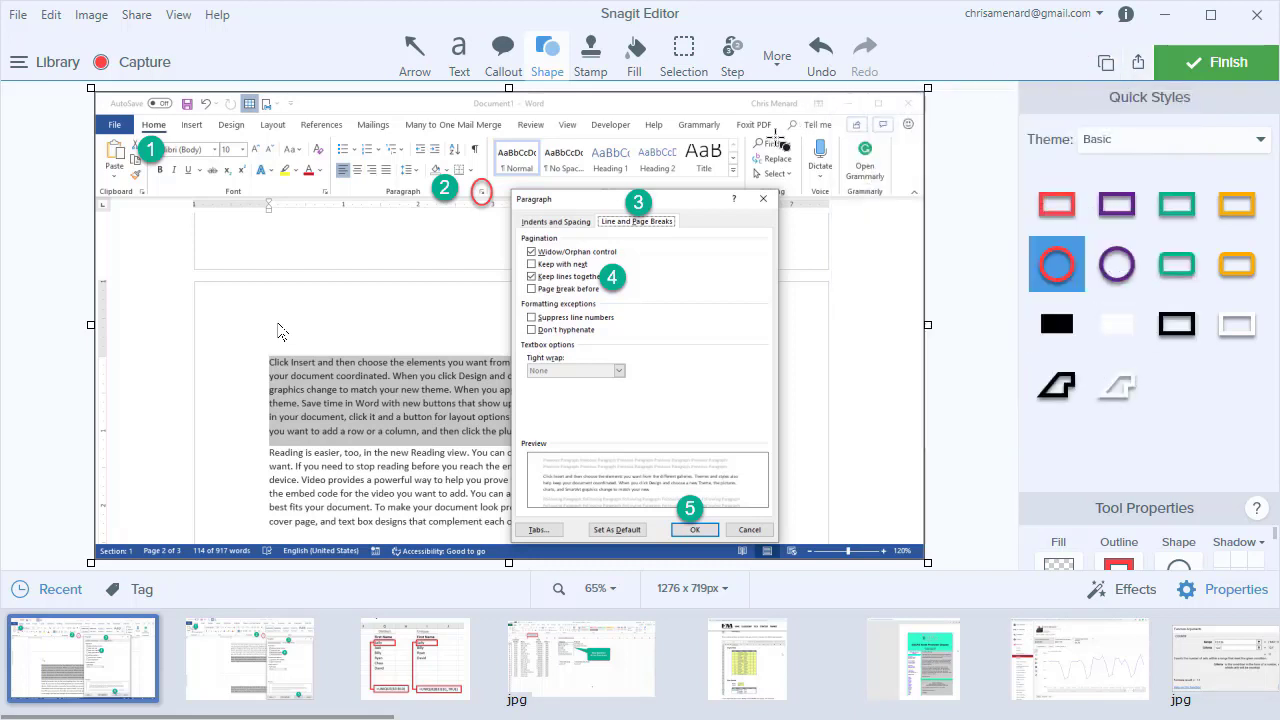